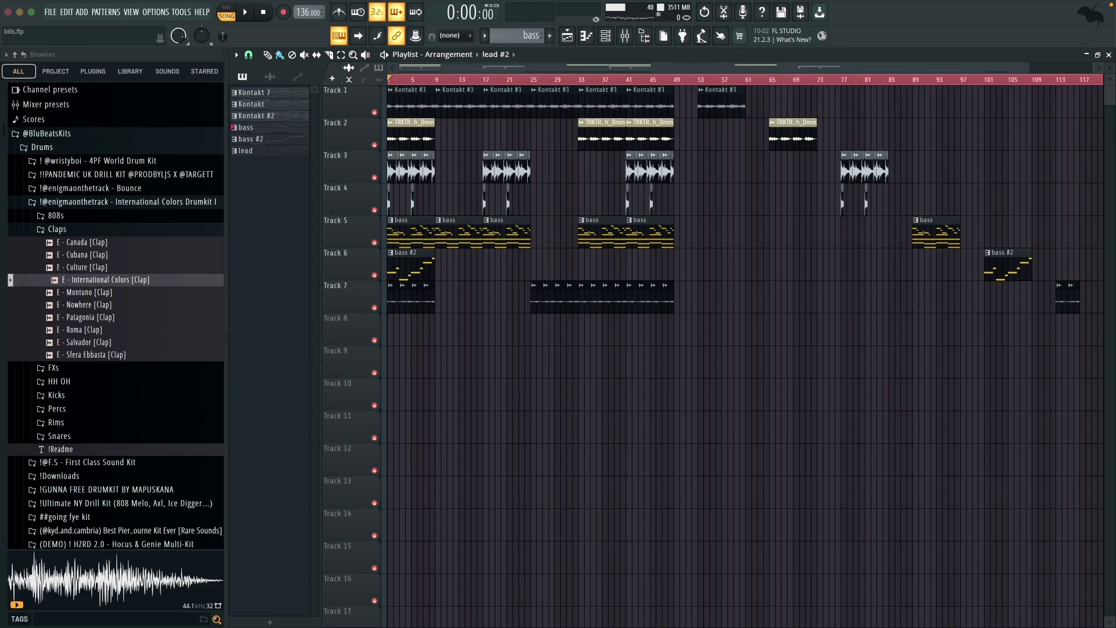
Play back the arrangement, and audition the Kontakt #2 melody by itself in pattern mode from the piano roll
key("space")
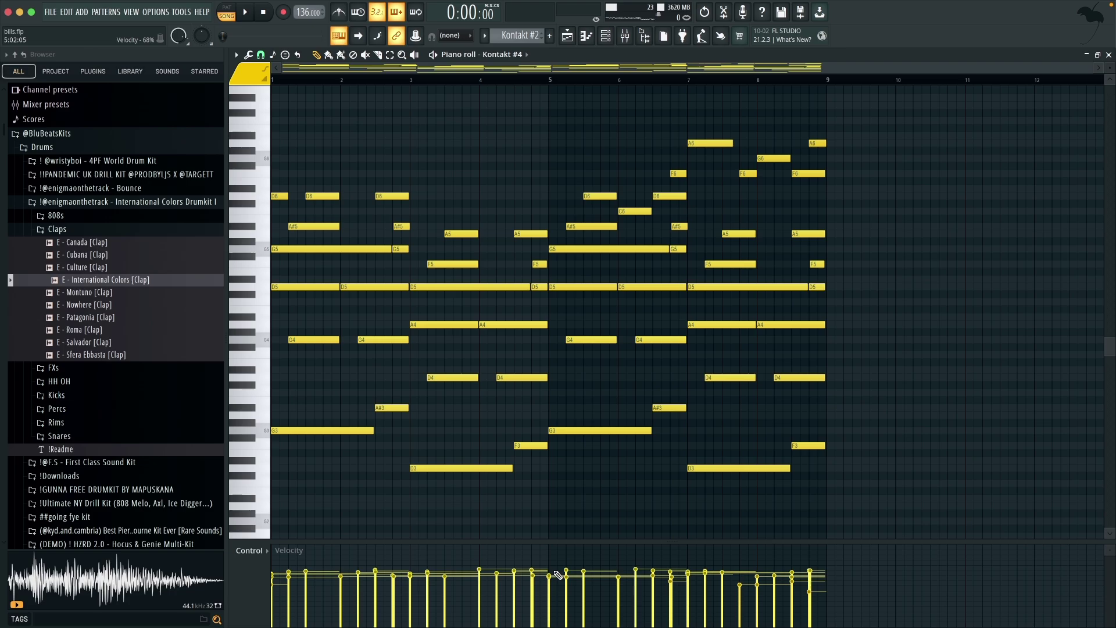
key("l")
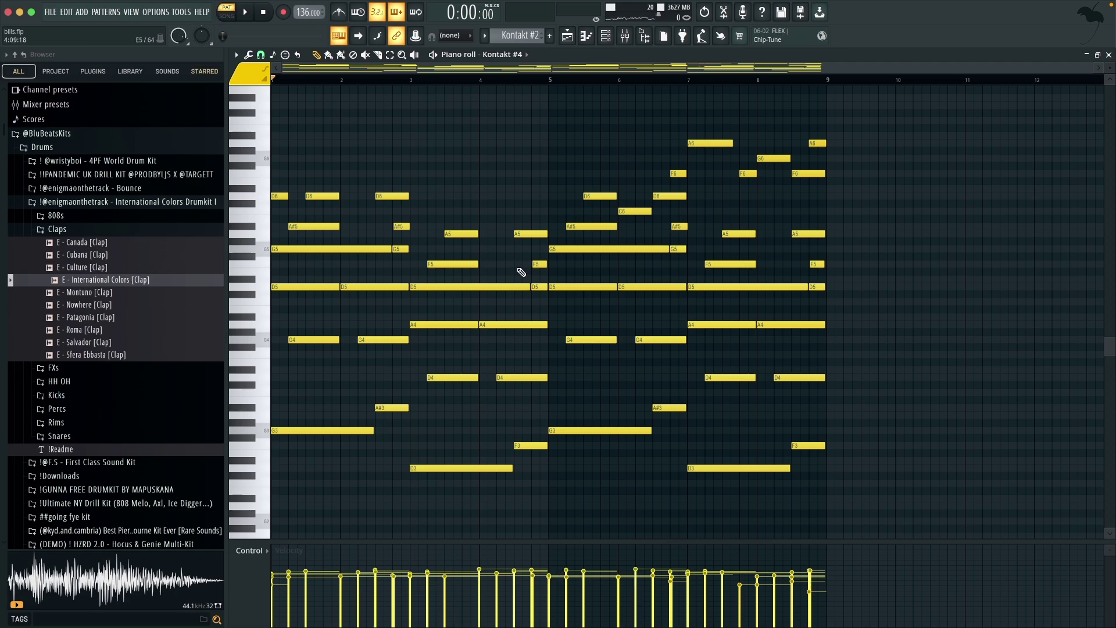
key("space")
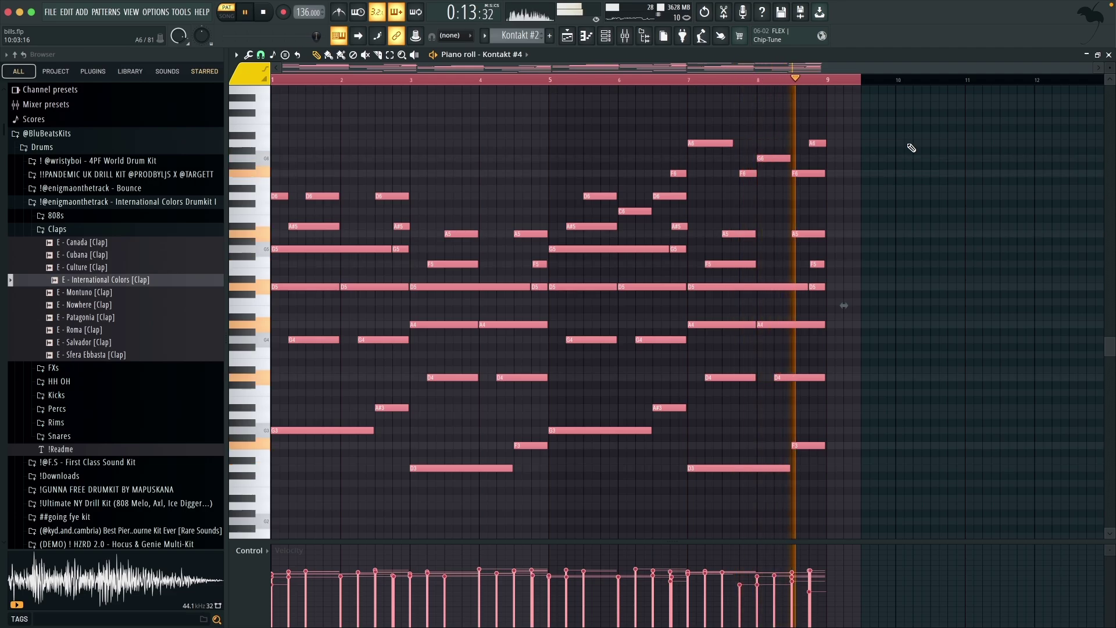
key("space")
Examine the Fruity Reeverb 2, Fruity Chorus, Ozone Imager 2 and Fresh Air settings on the Insert 1 mixer channel
key("F9")
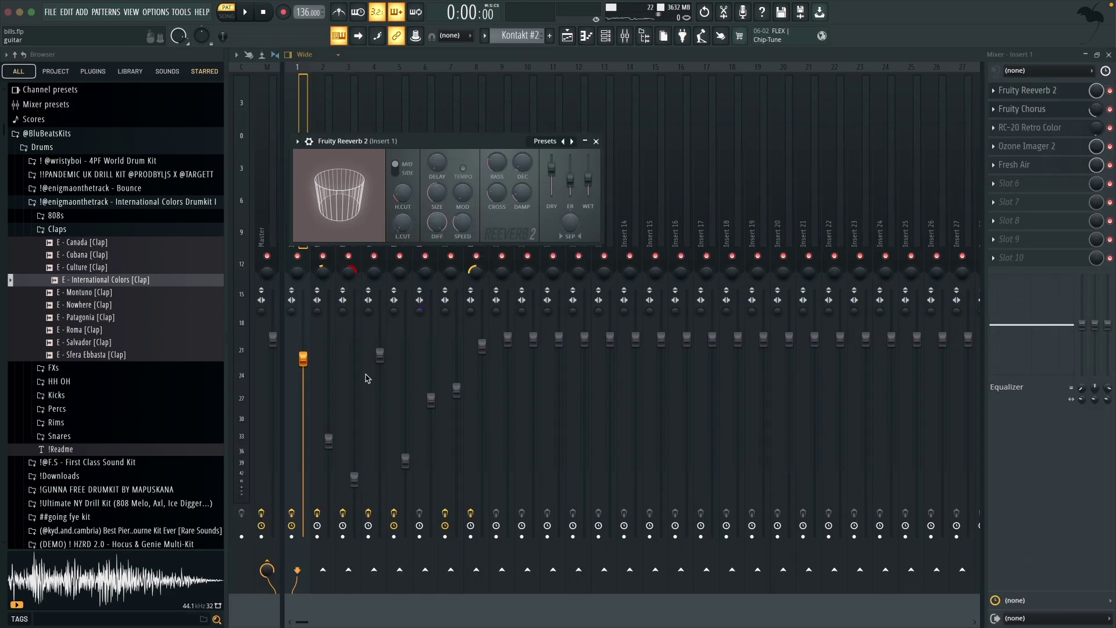
left_click(596, 141)
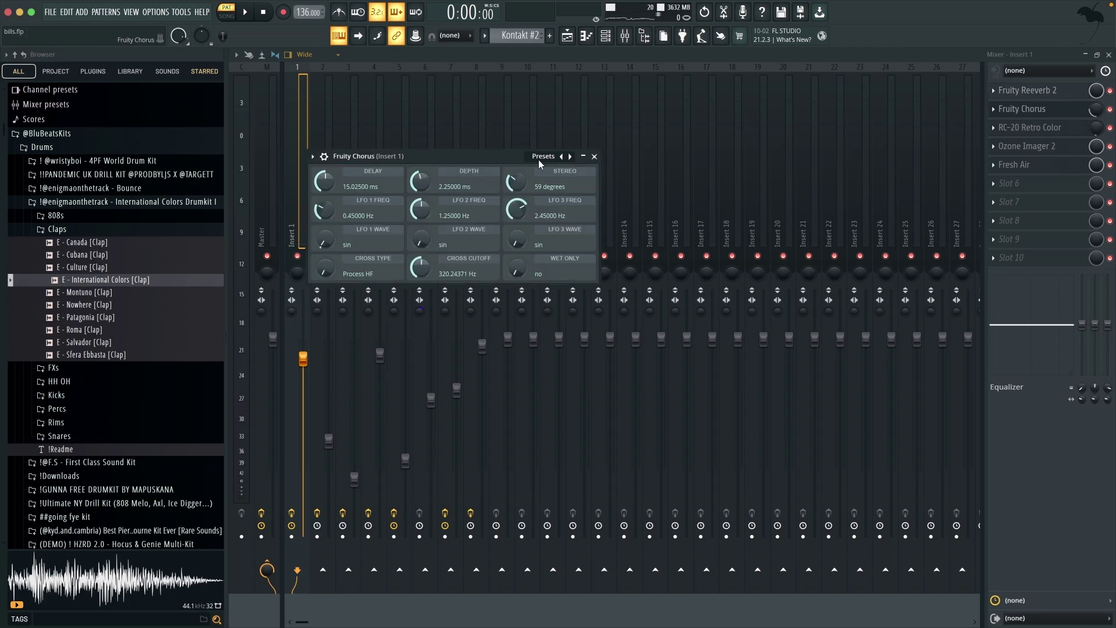
left_click(594, 157)
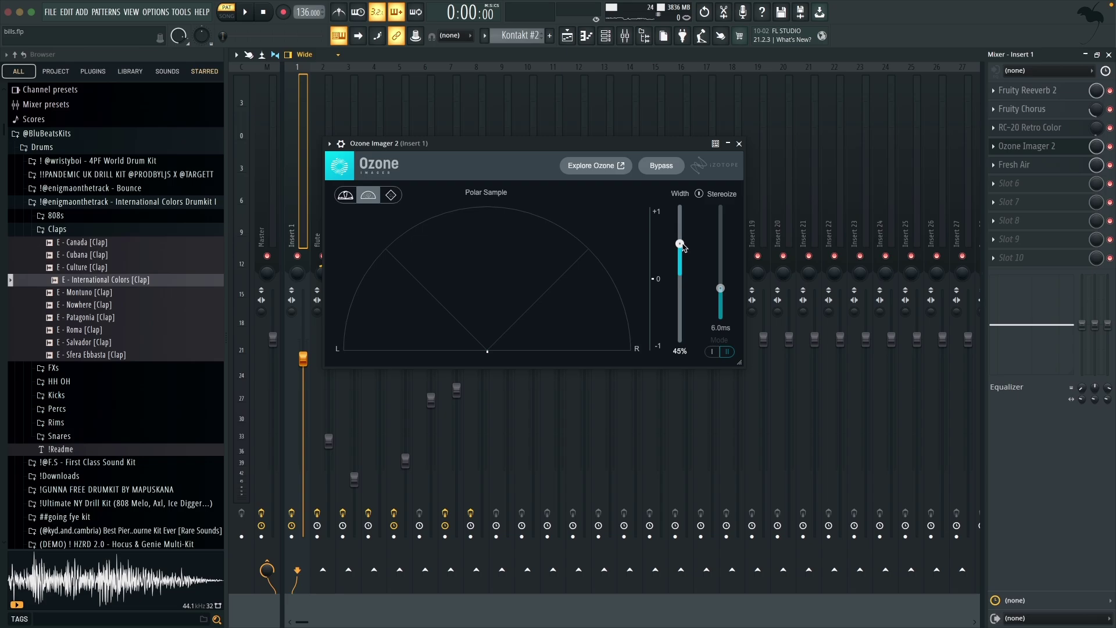
left_click(1015, 165)
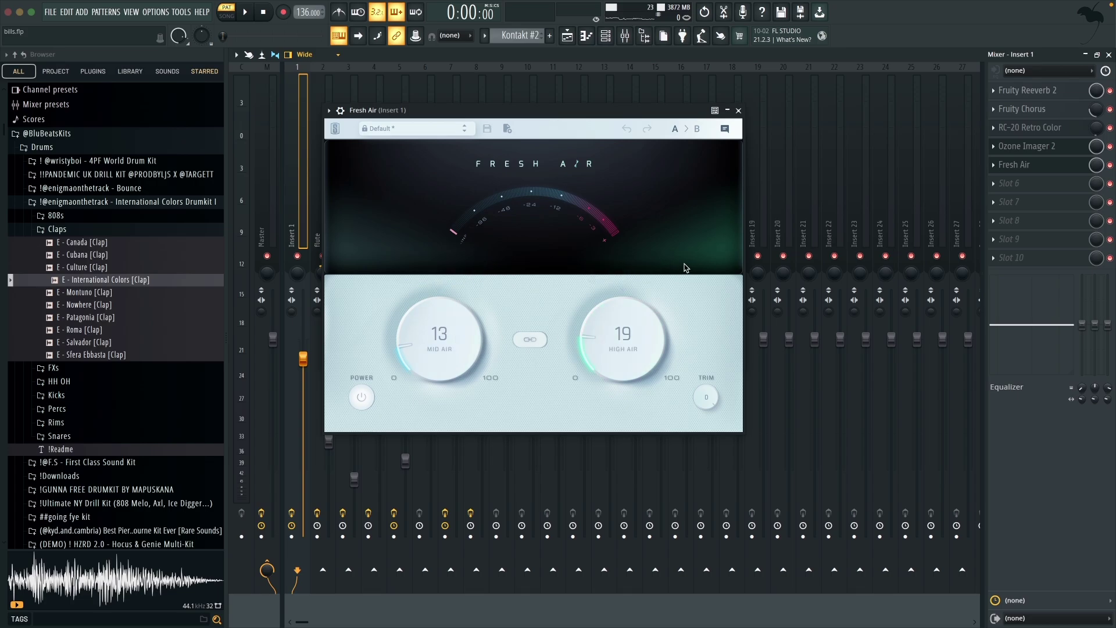
left_click(739, 110)
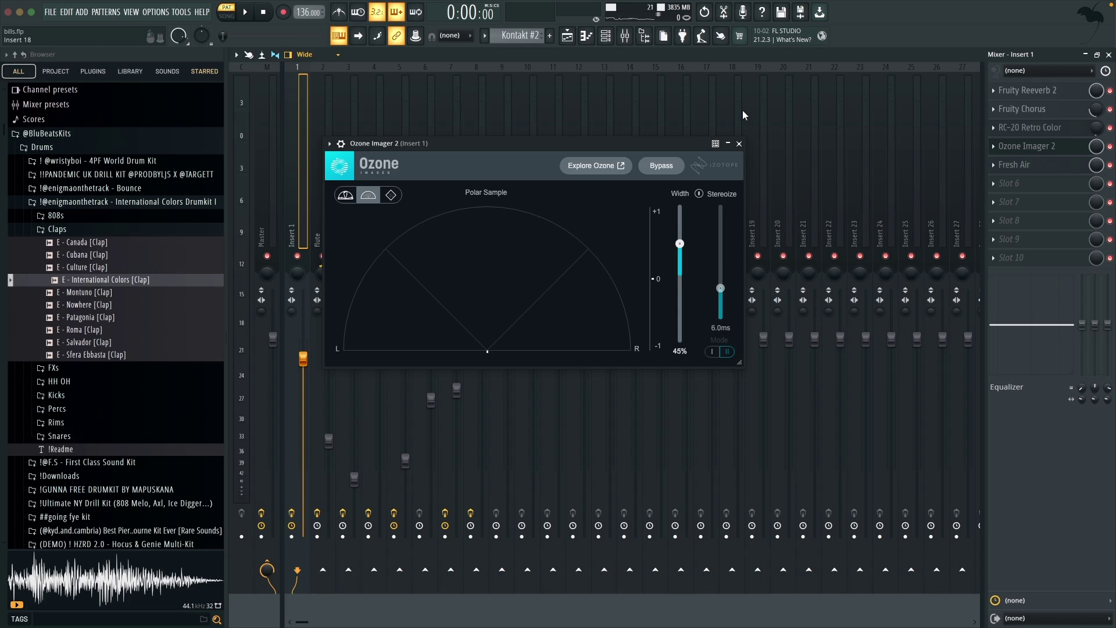
Listen to the Kontakt #3 audio on Track 1, and audition the flute sample on Track 2 in solo
key("F7")
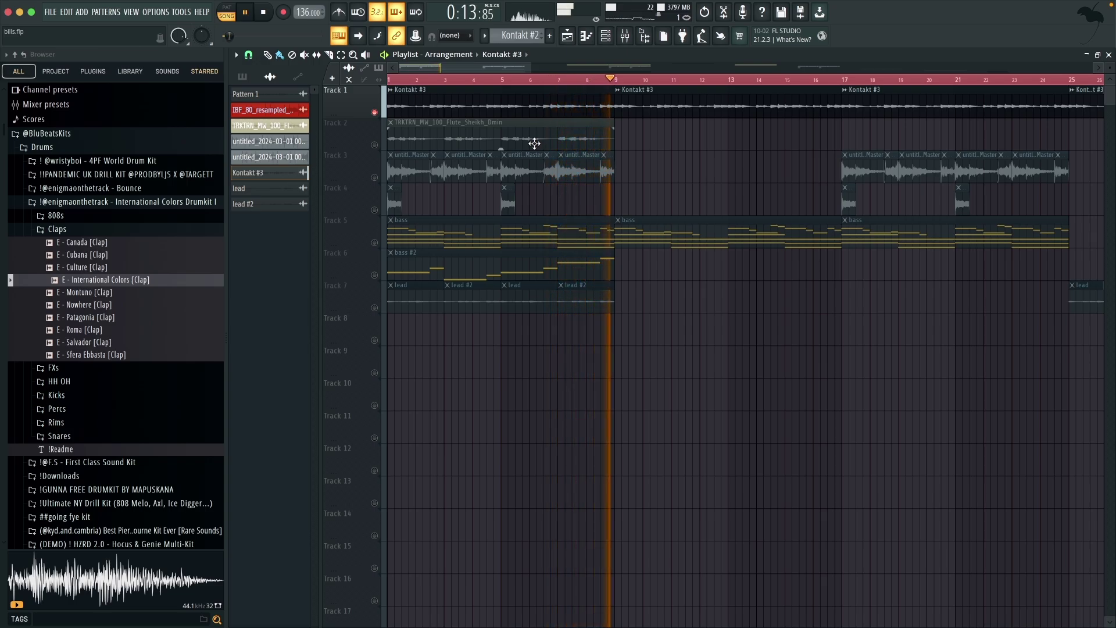
key("space")
left_click(532, 143)
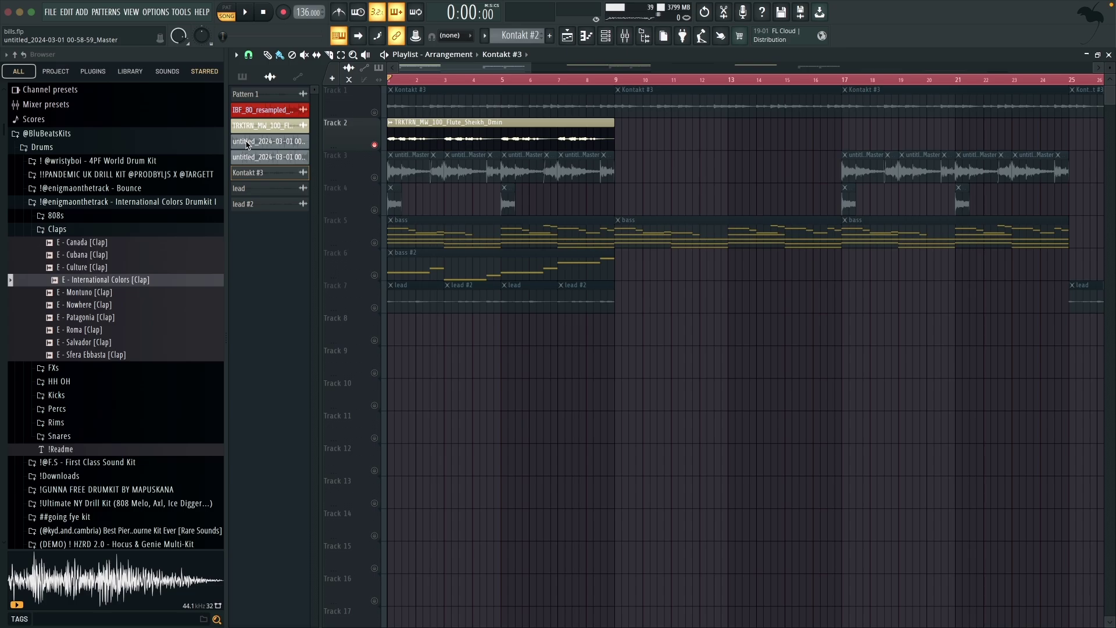
key("space")
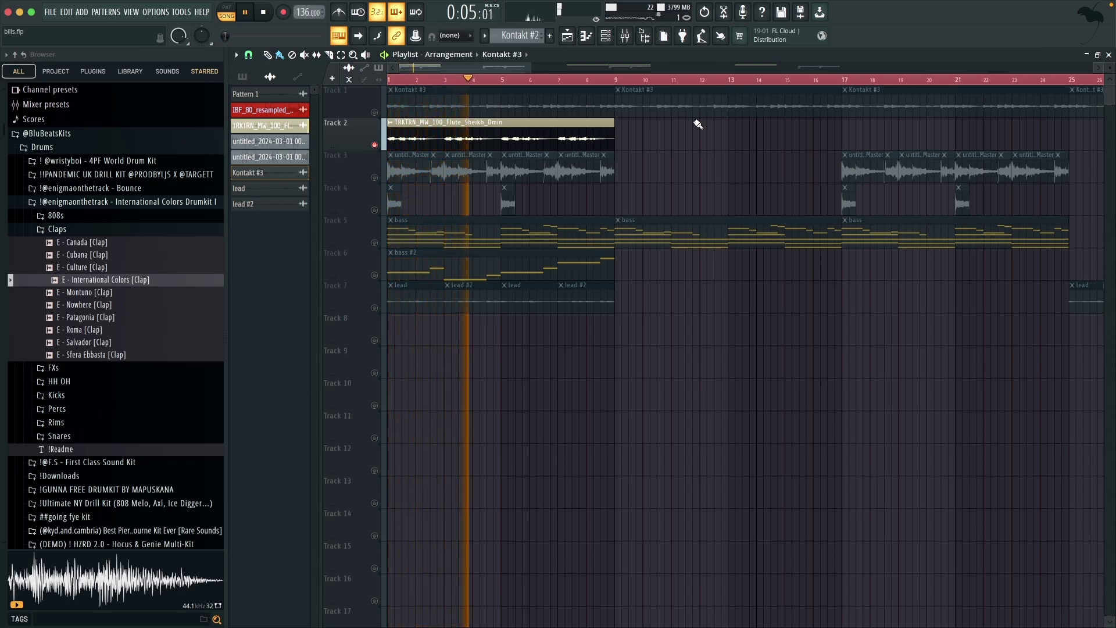
key("space")
Examine the flute mixer channel's Fruity Reeverb 2, Fruity parametric EQ 2 and panning
key("F9")
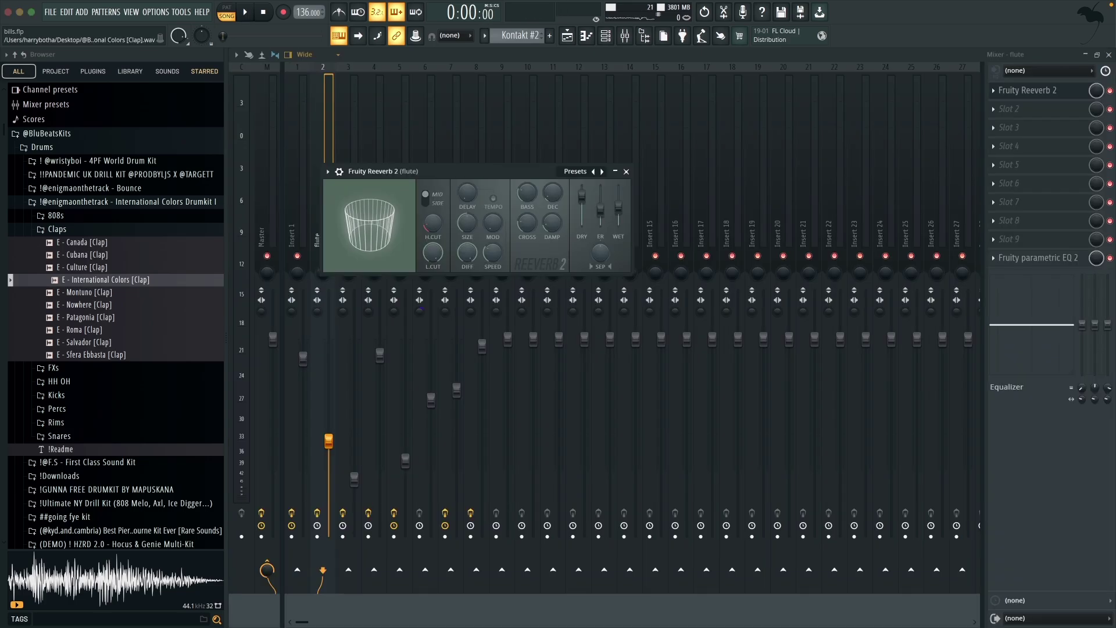
left_click(1038, 257)
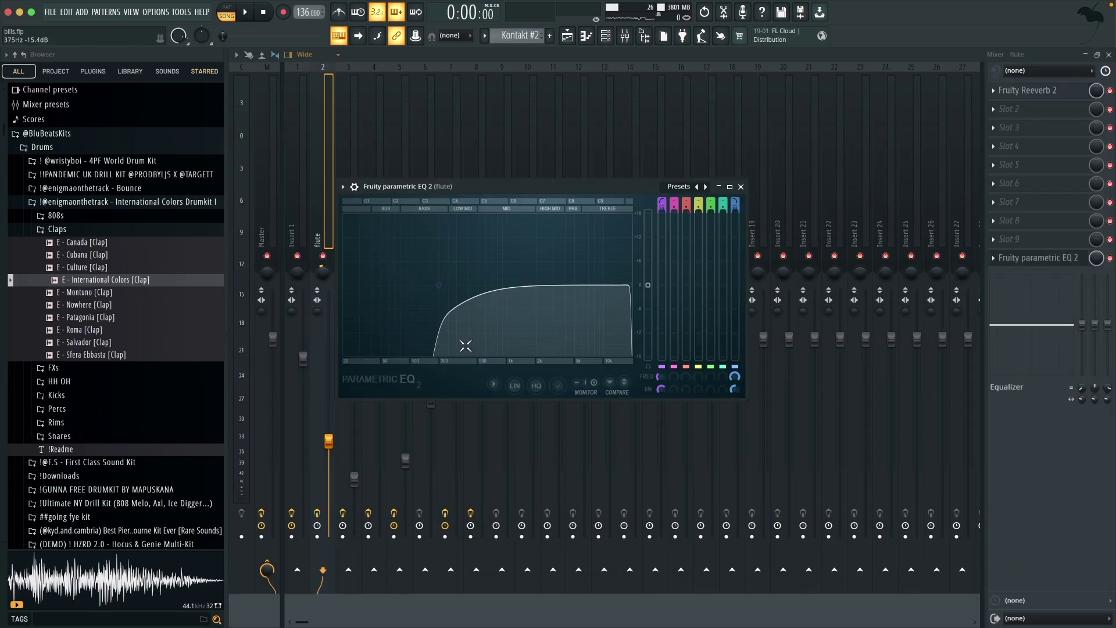
left_click(324, 275)
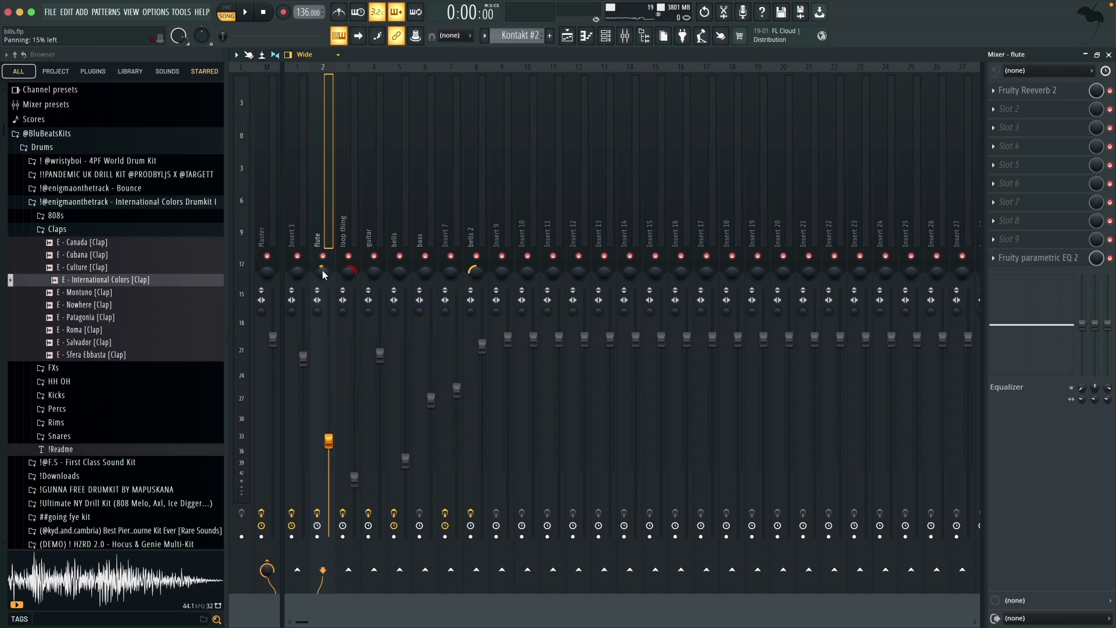
Solo Track 10 in the playlist and audition the original unchopped Master loop
key("F5")
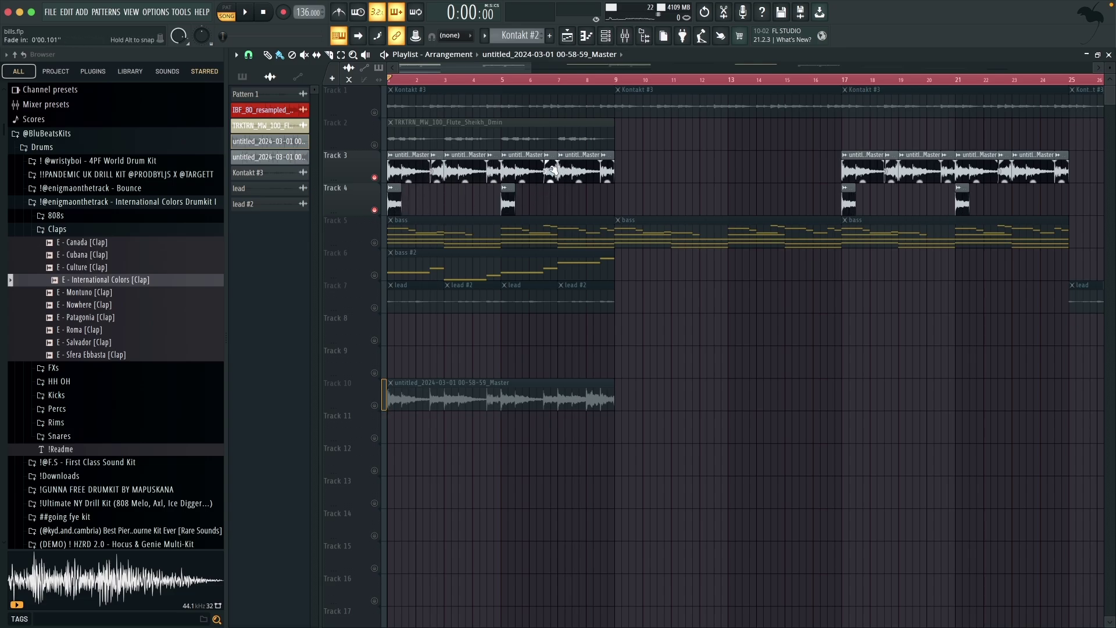
left_click(375, 407)
key("space")
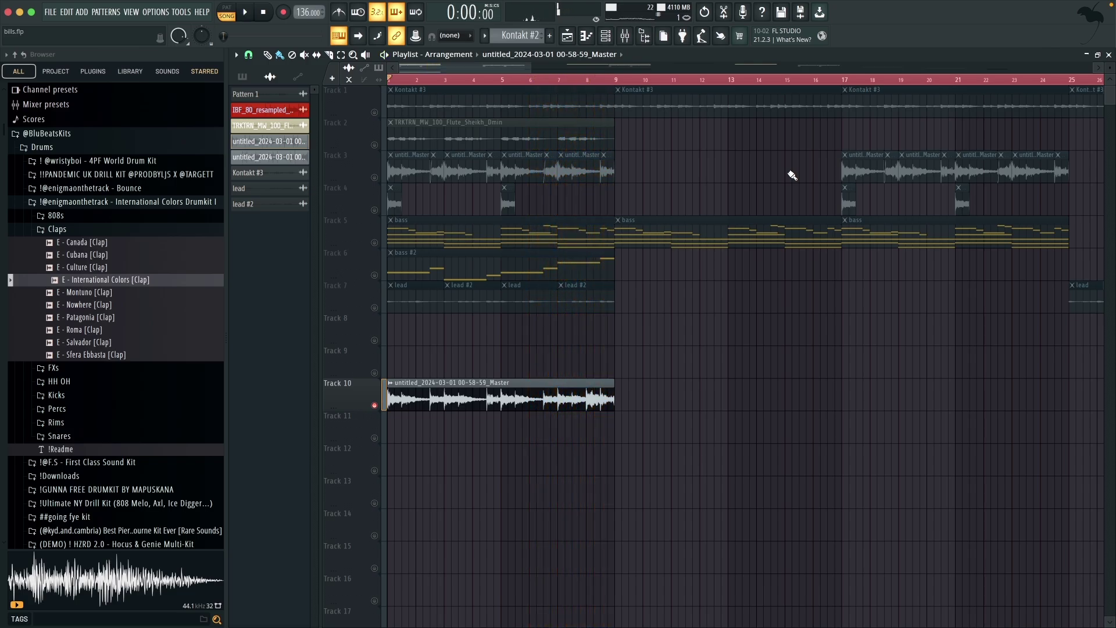
key("space")
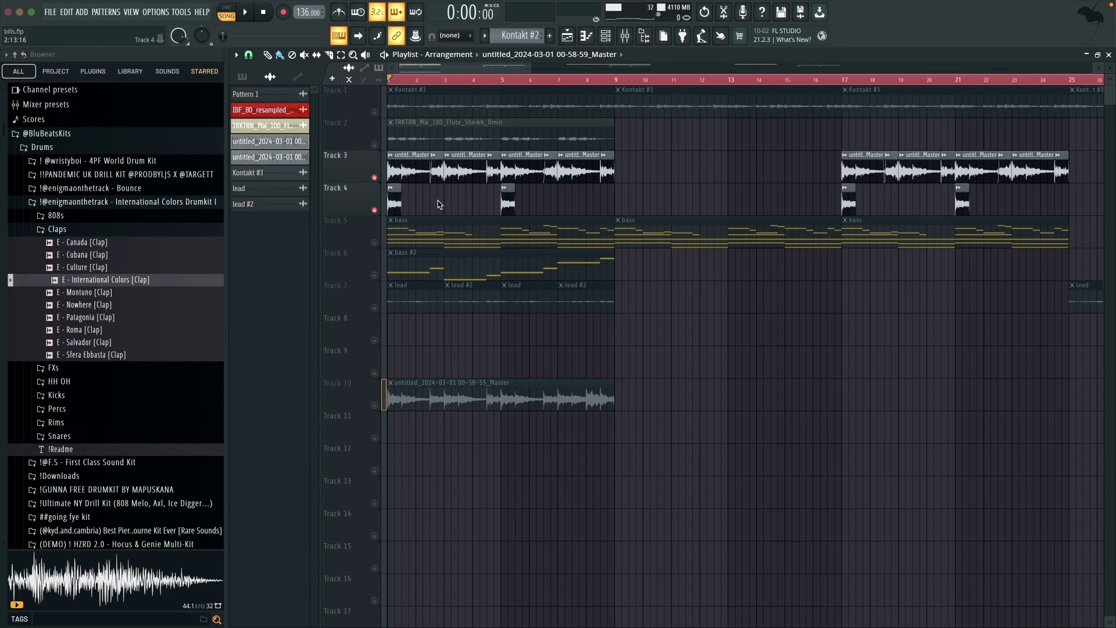
Audition the chopped loop on Tracks 3 and 4, and examine the loop thing channel's Fruity Reeverb 2 and Fruity Chorus
key("space")
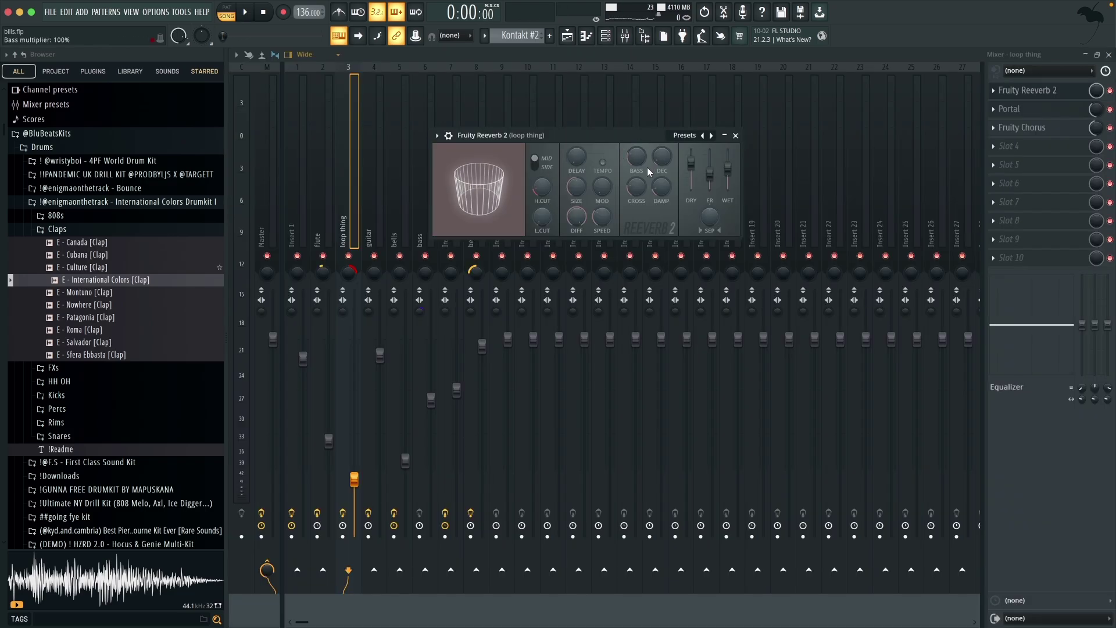
left_click(736, 135)
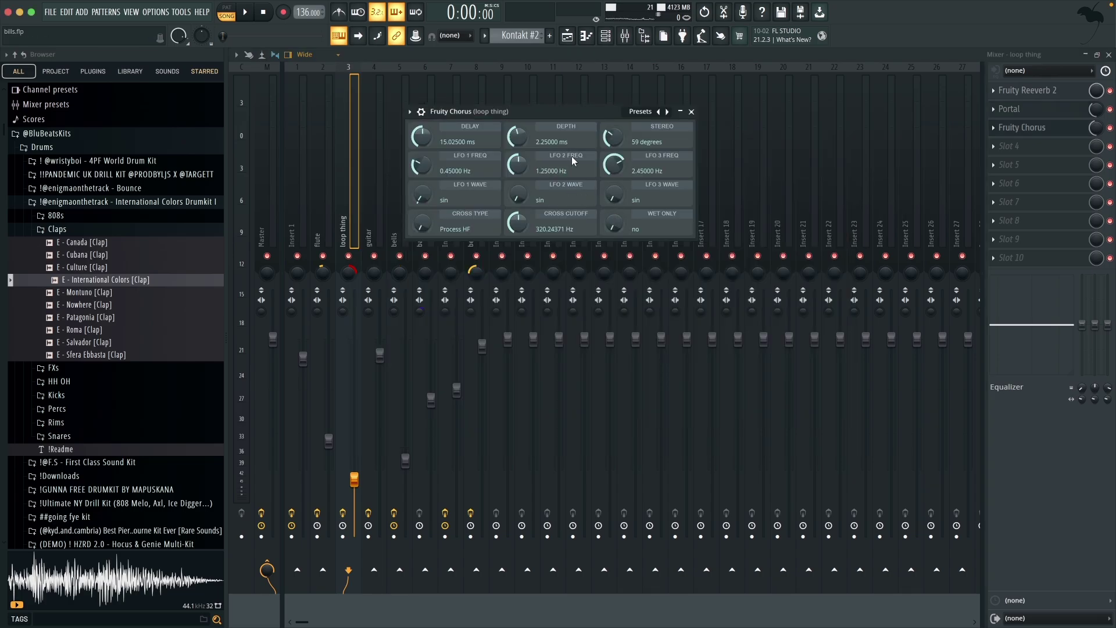
key("Escape")
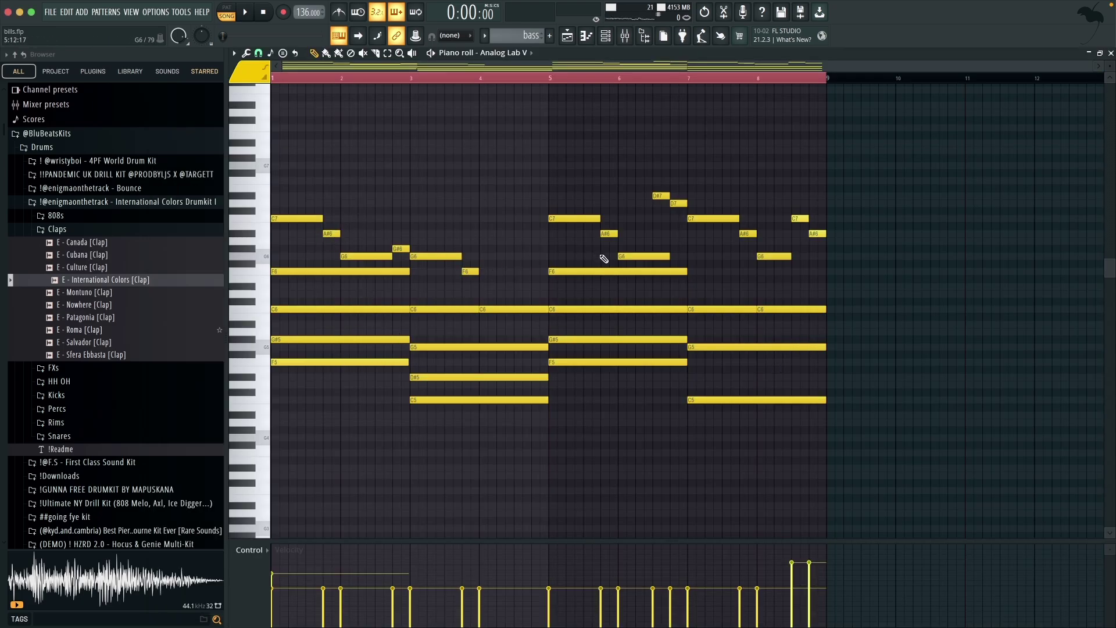
Play the Analog Lab V bells pattern, and examine the bells channel's Fruity Reeverb 2, Fruity Chorus and Ozone Imager 2
key("space")
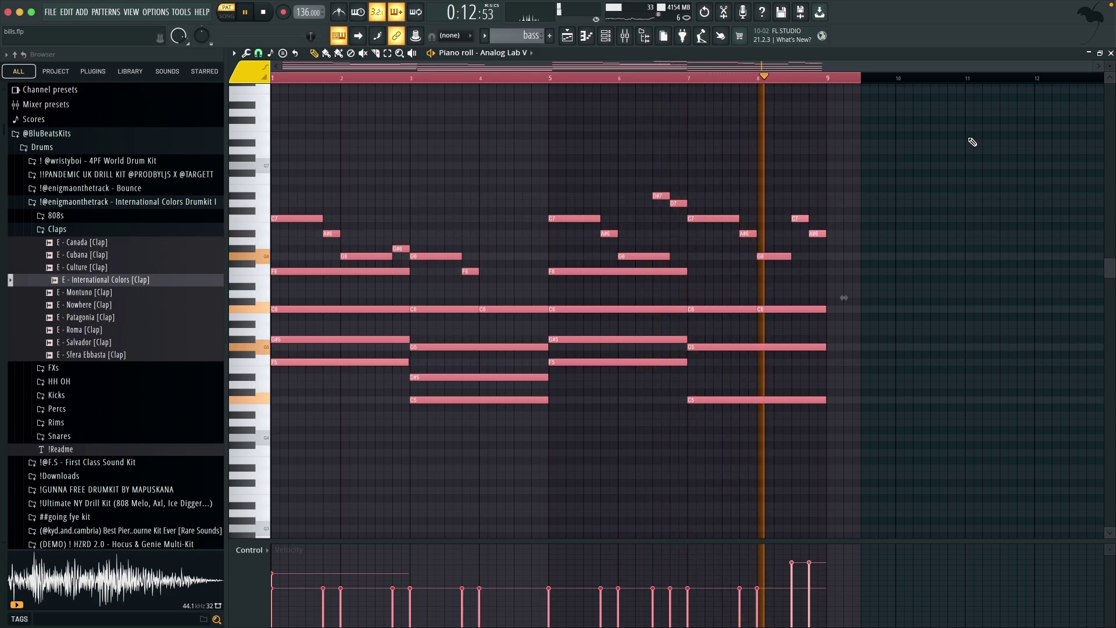
key("space")
key("F9")
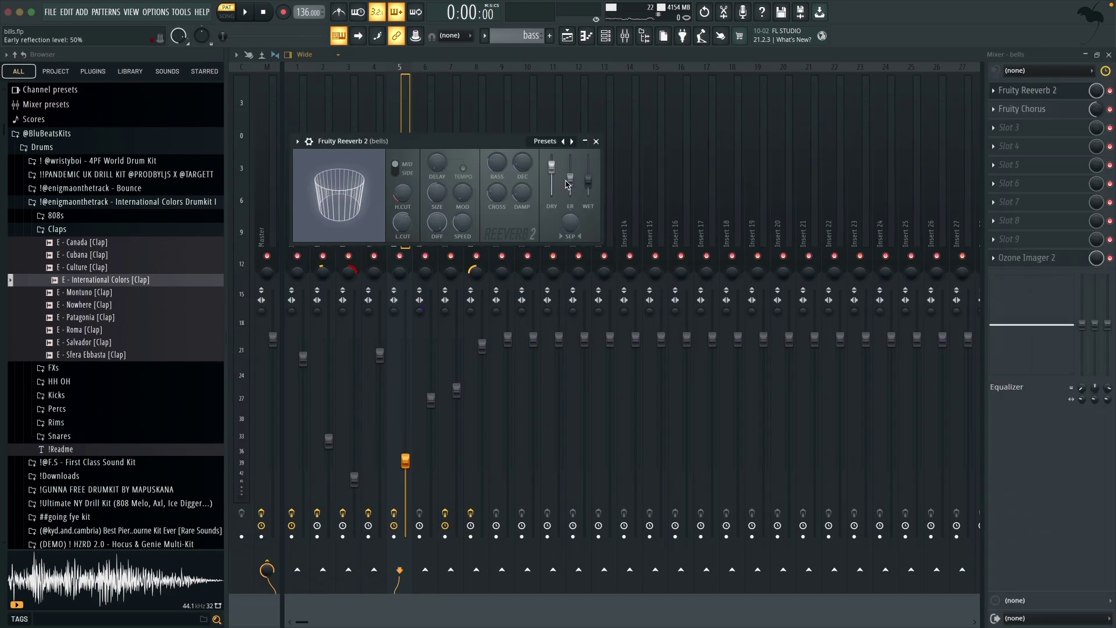
left_click(595, 141)
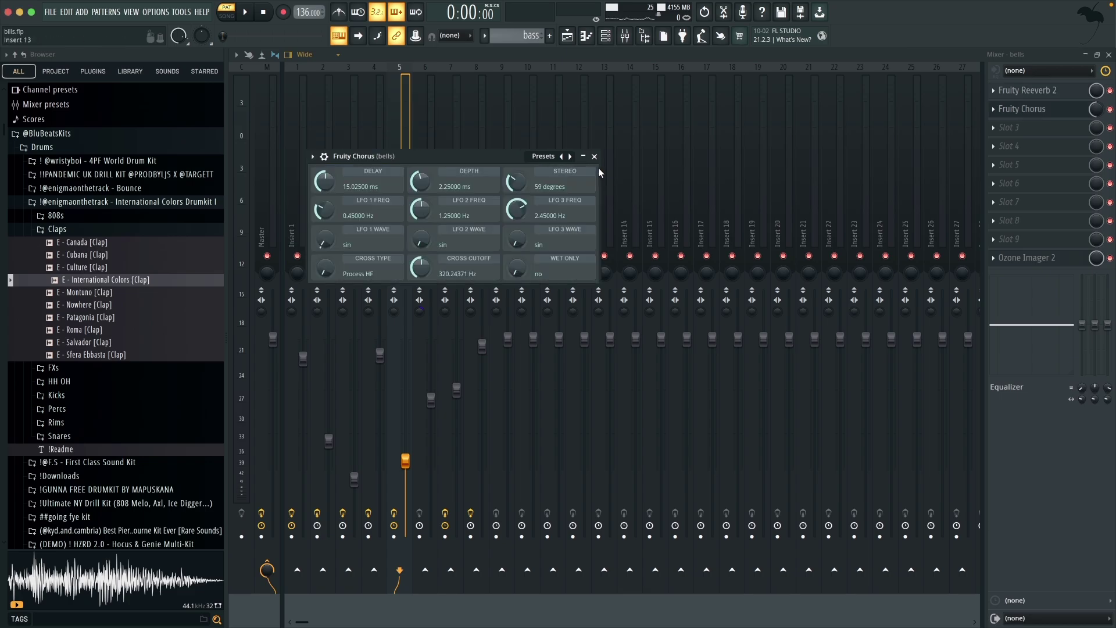
left_click(595, 157)
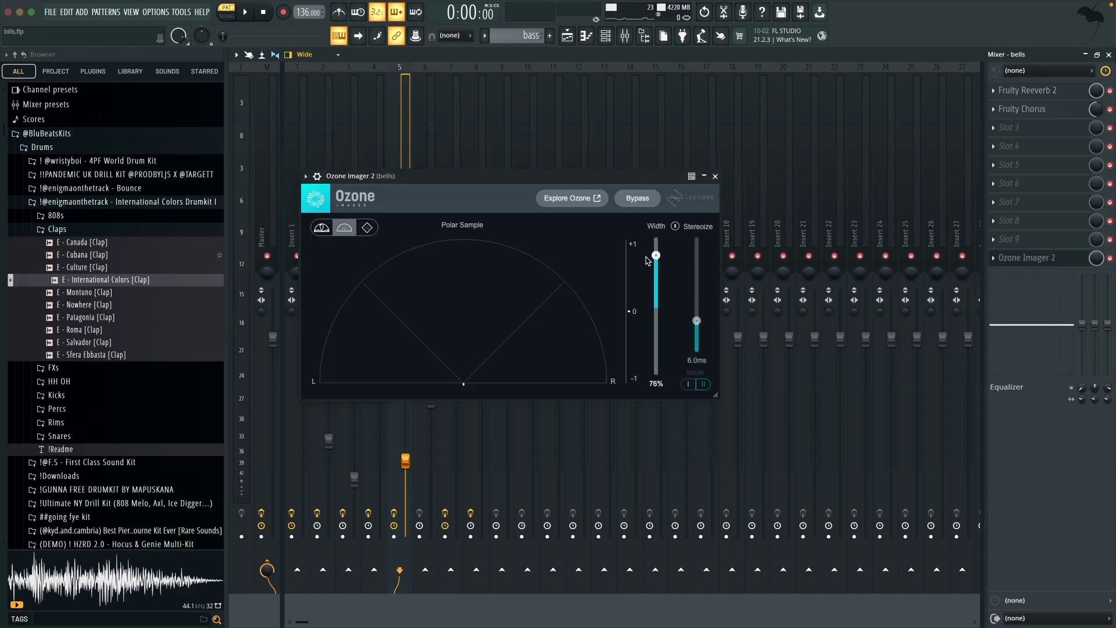
key("Escape")
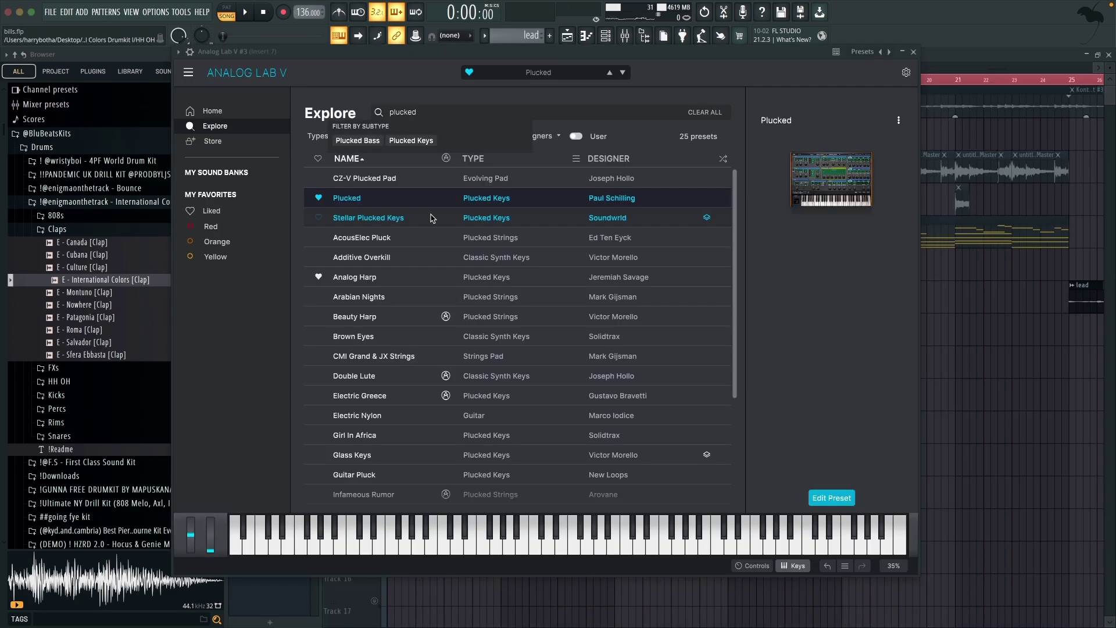
Audition the lead's Plucked preset, and examine Insert 7's Fruity Reeverb 2, Fruity Chorus, HalfTime and Fruity parametric EQ 2
key("space")
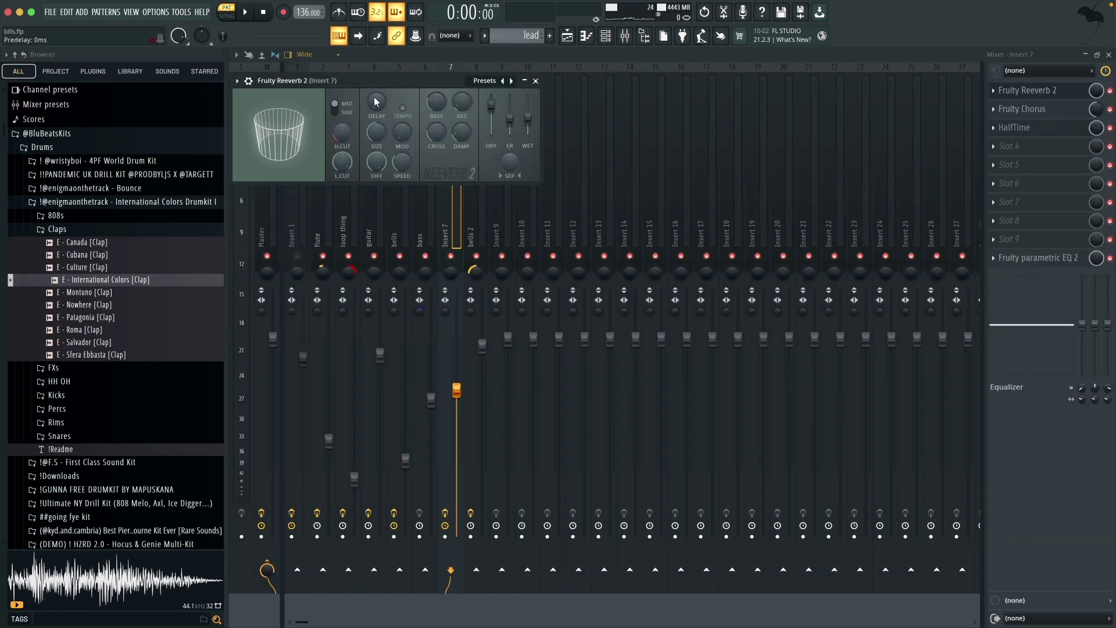
left_click(536, 82)
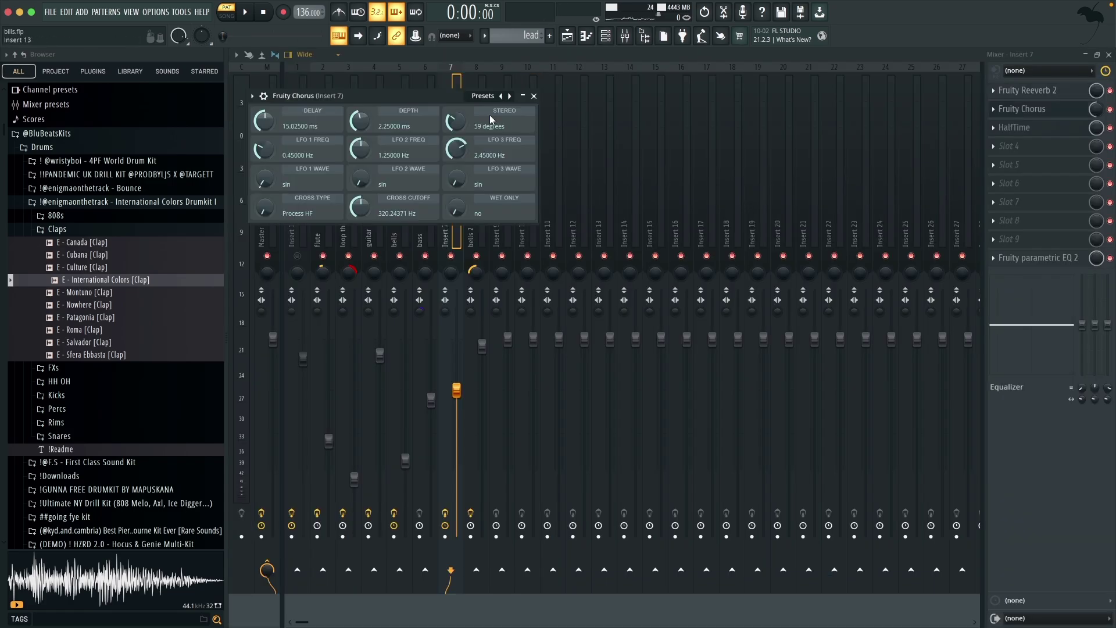
left_click(536, 82)
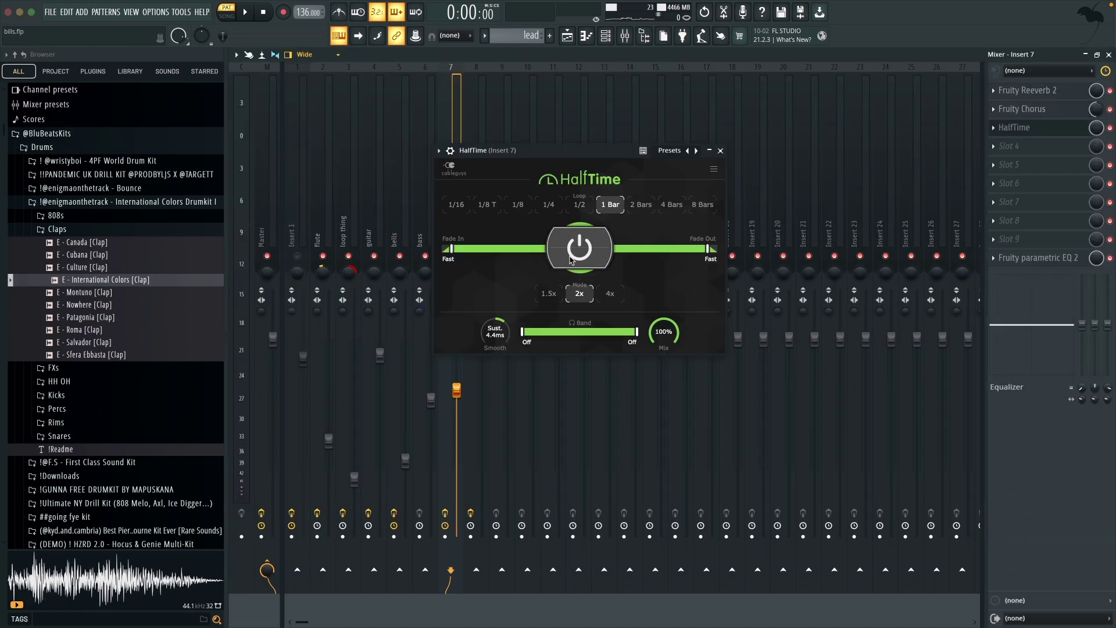
left_click(720, 151)
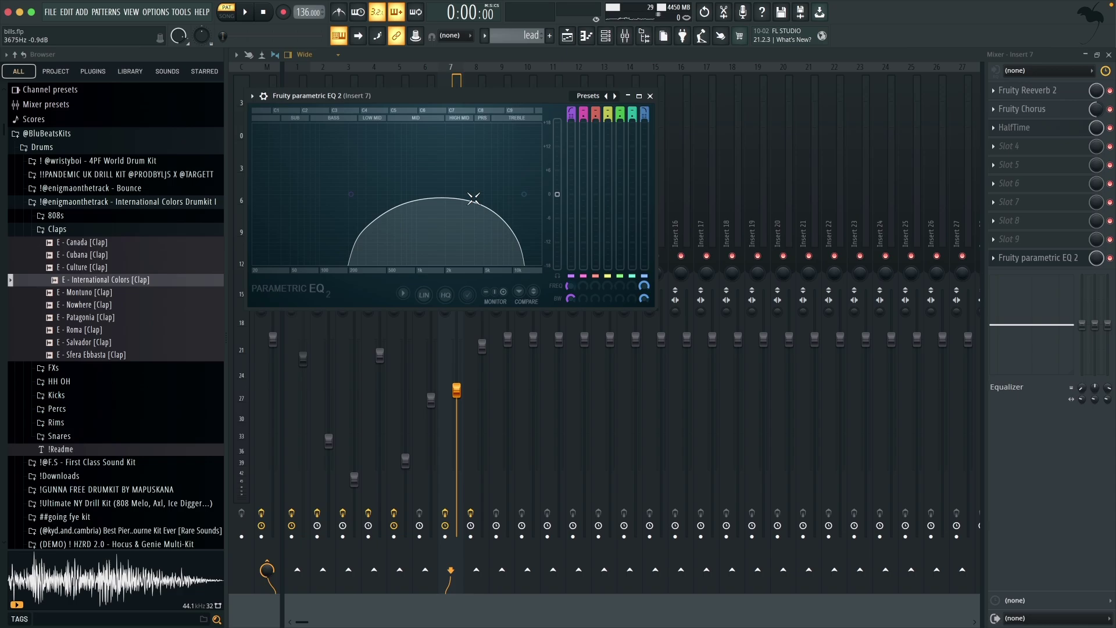
key("Escape")
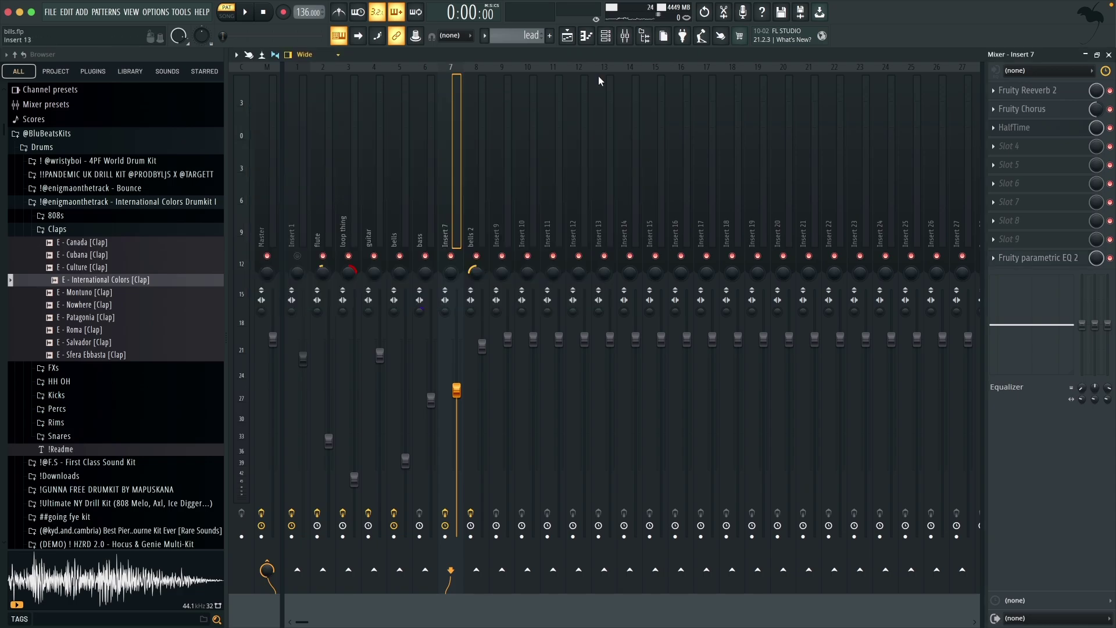
Play the lead pattern's notes in the piano roll for Analog Lab V #3, and return to the playlist
key("F7")
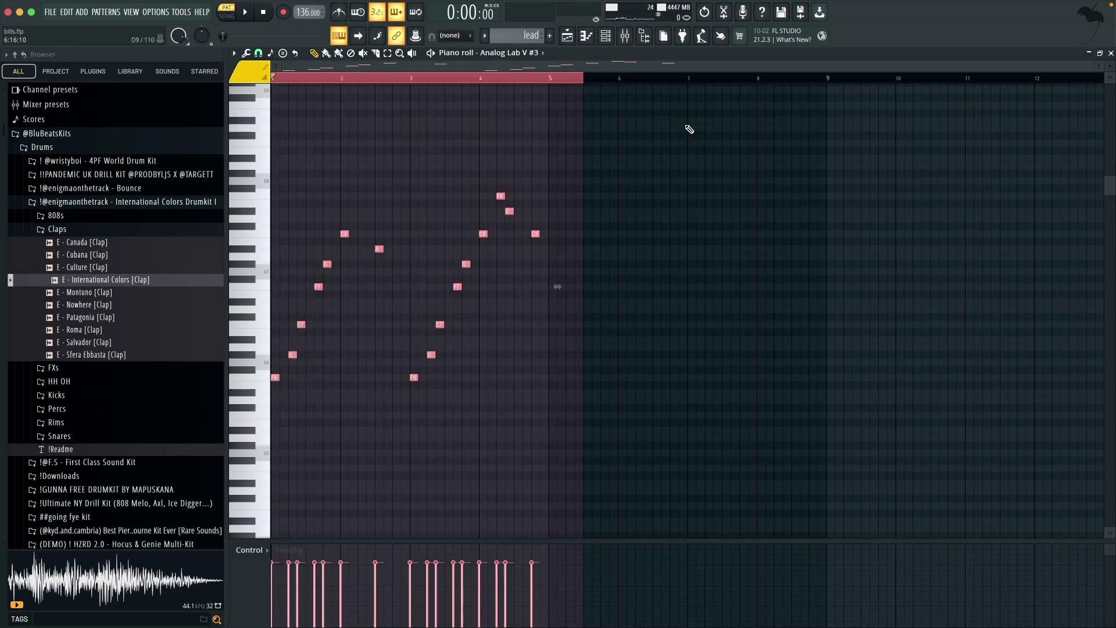
key("space")
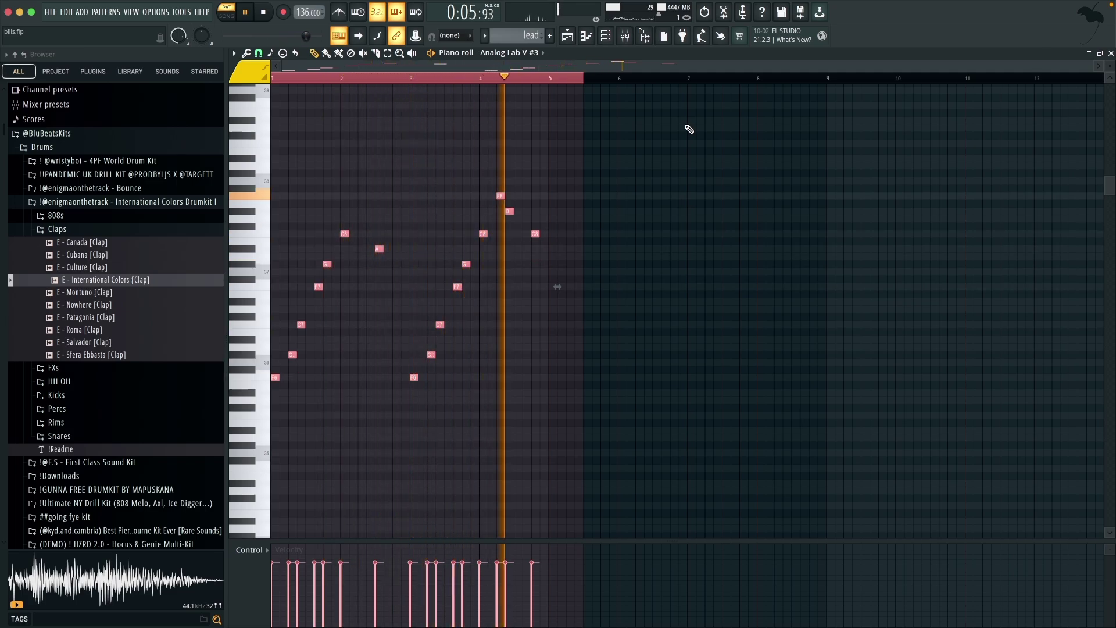
key("space")
key("F5")
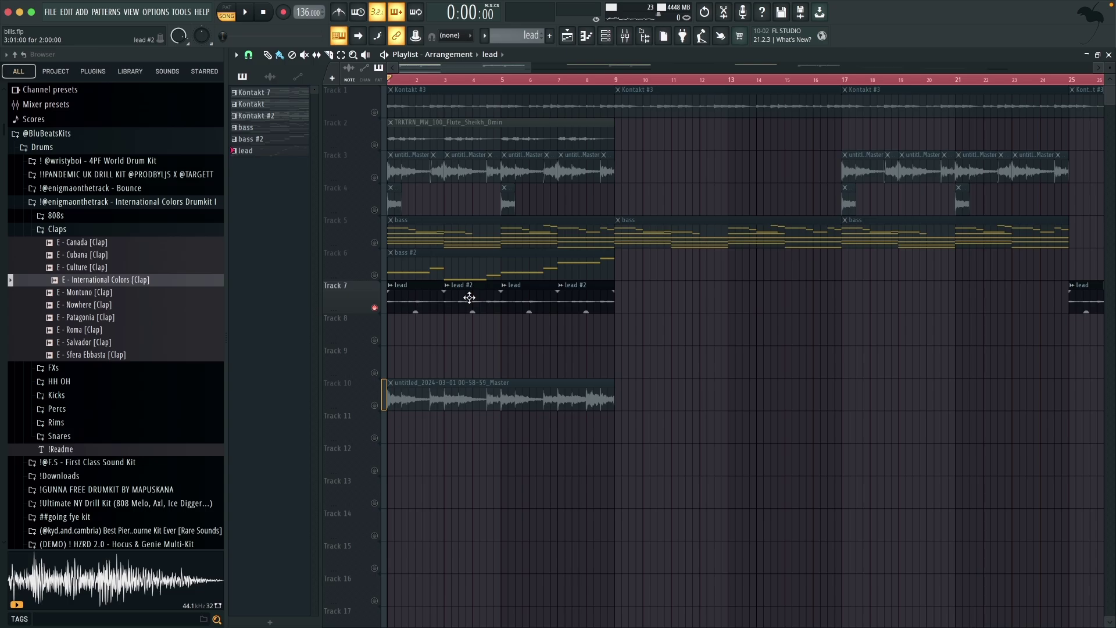
Audition the lead clips on soloed Track 7, and play the full arrangement of the beat project
key("space")
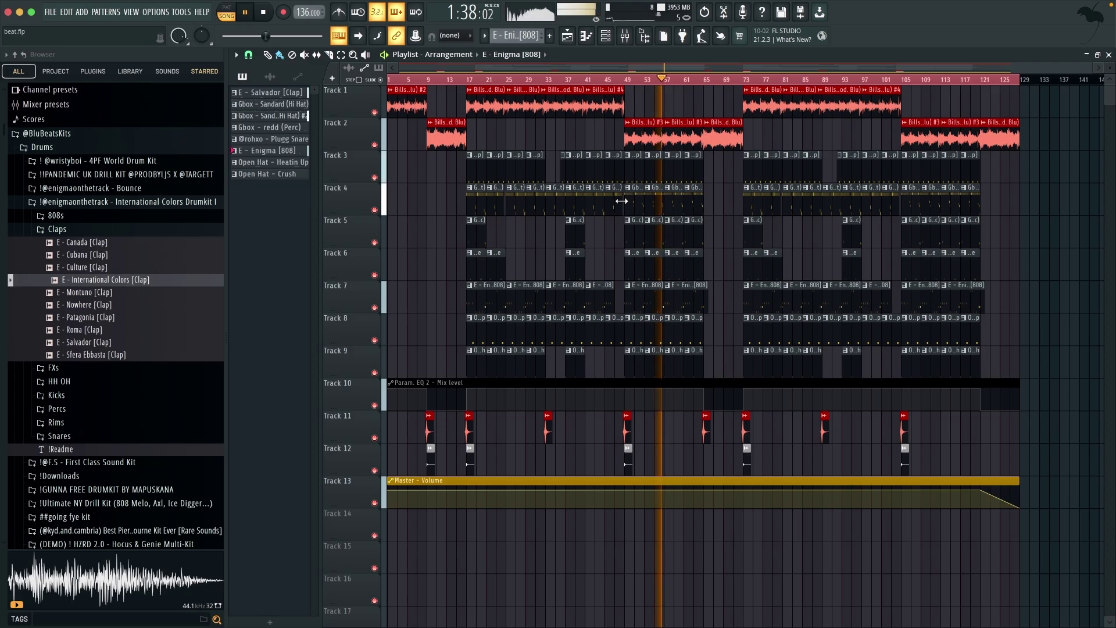
key("space")
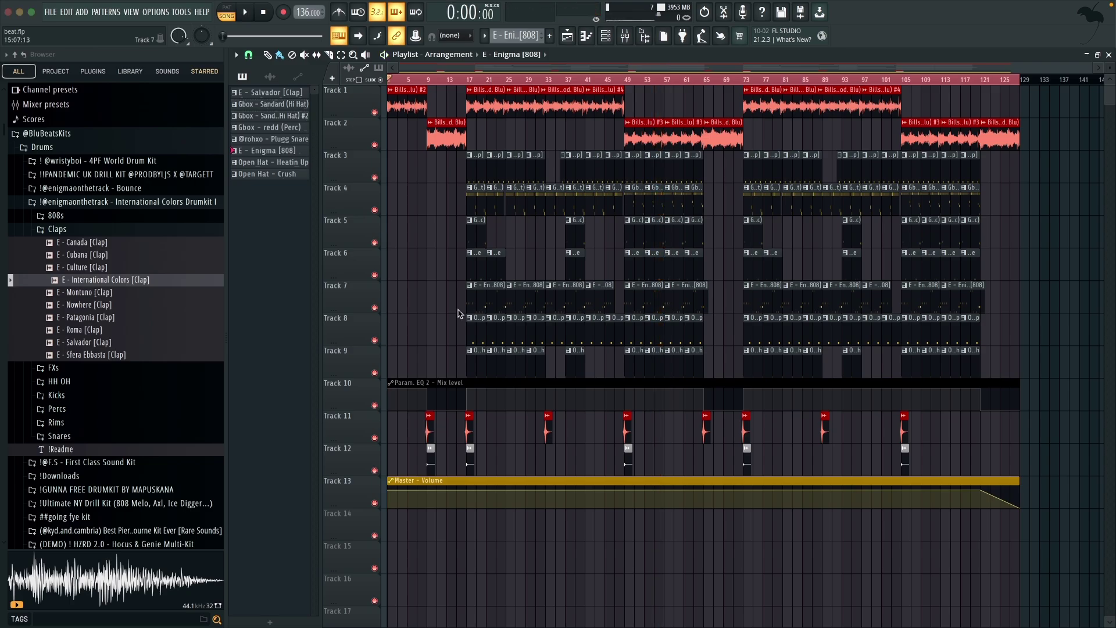